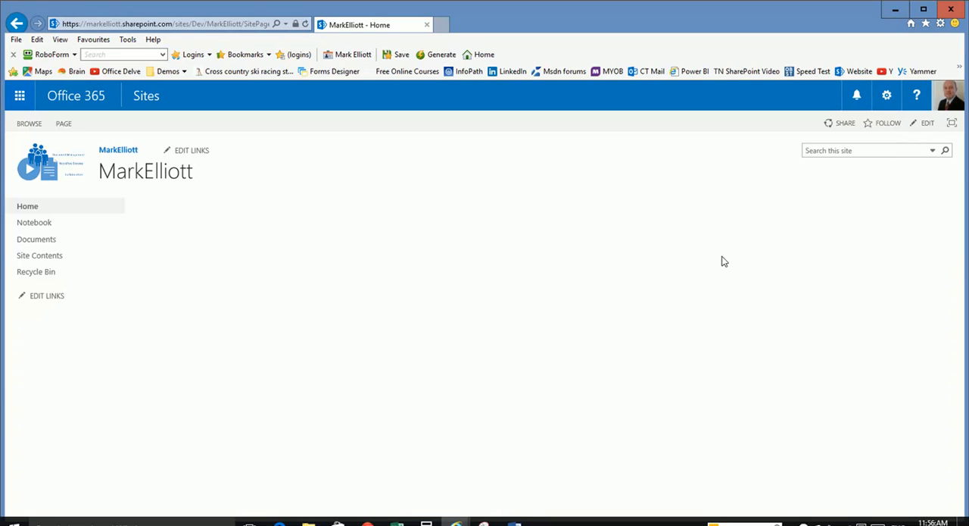
- Look up the link of the E839 Pivot Tables_7 workbook in the Documents library
left_click(24, 240)
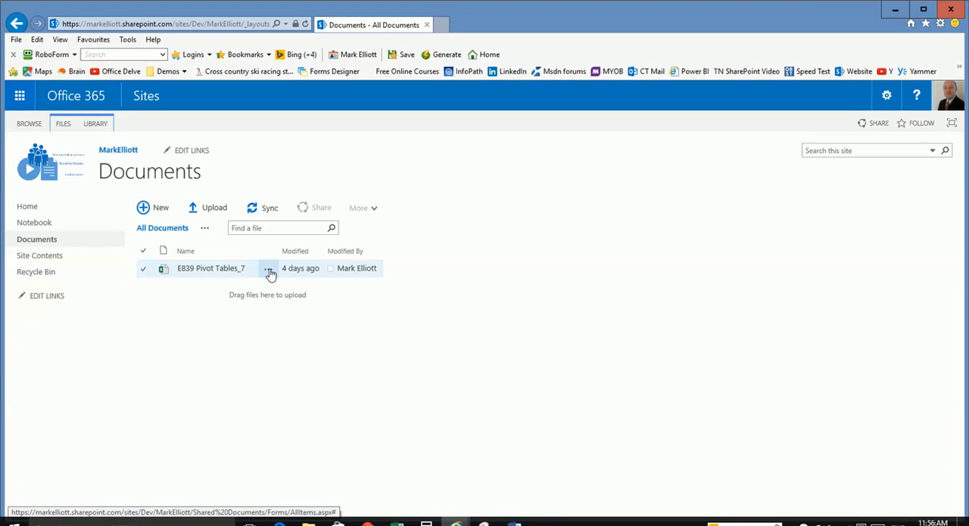
left_click(269, 271)
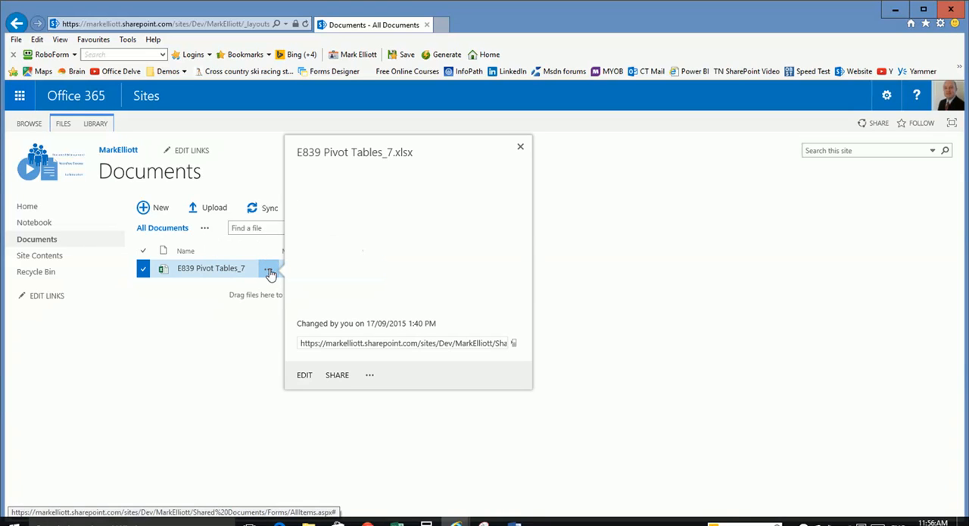
left_click(330, 343)
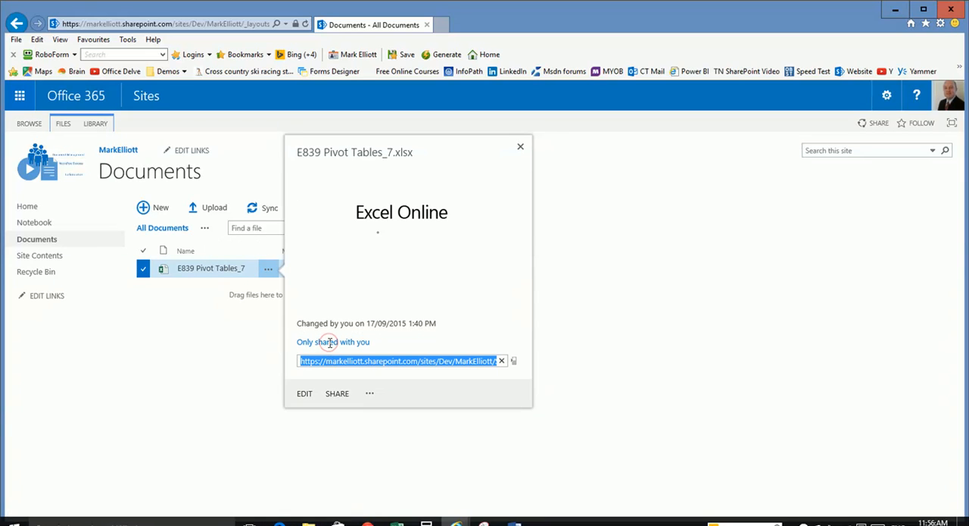
left_click(521, 148)
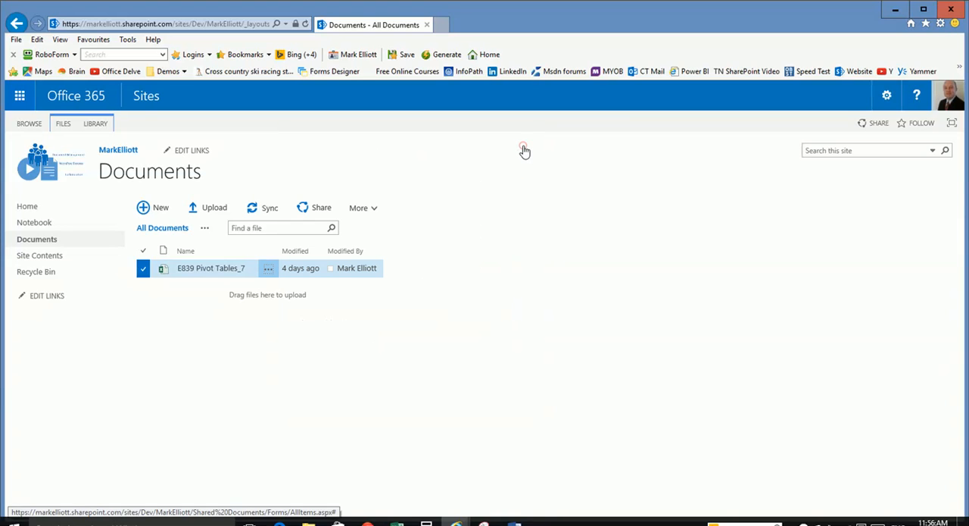
- Edit the site's home page and add the Excel Web Access web part from the Business Data category
left_click(32, 207)
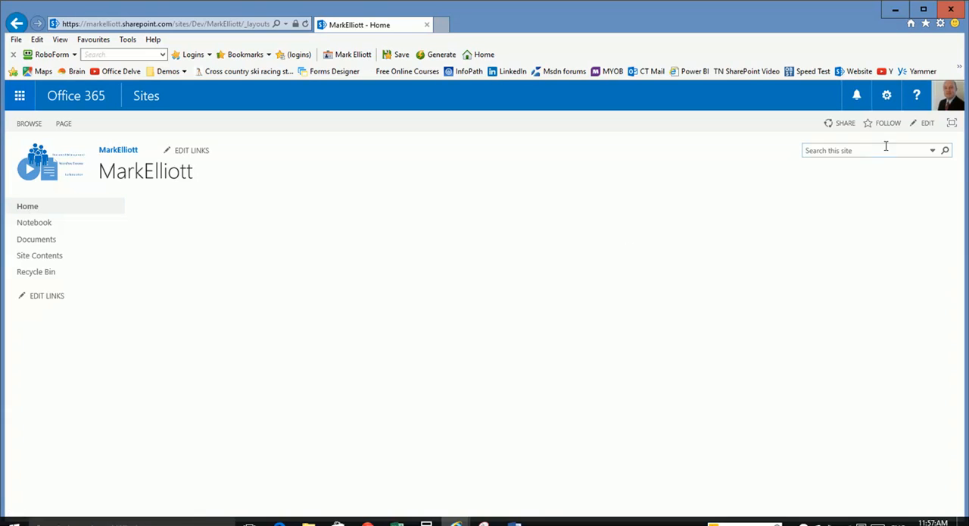
left_click(928, 123)
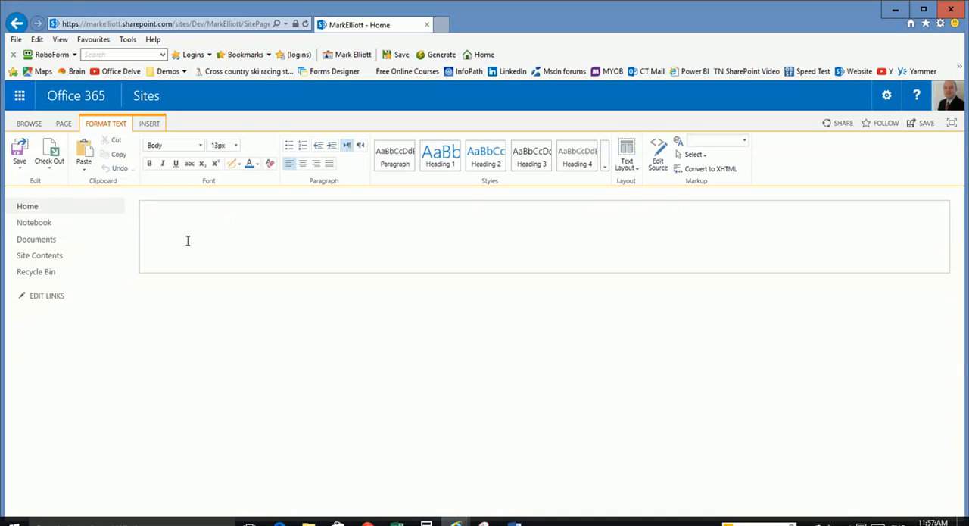
left_click(150, 124)
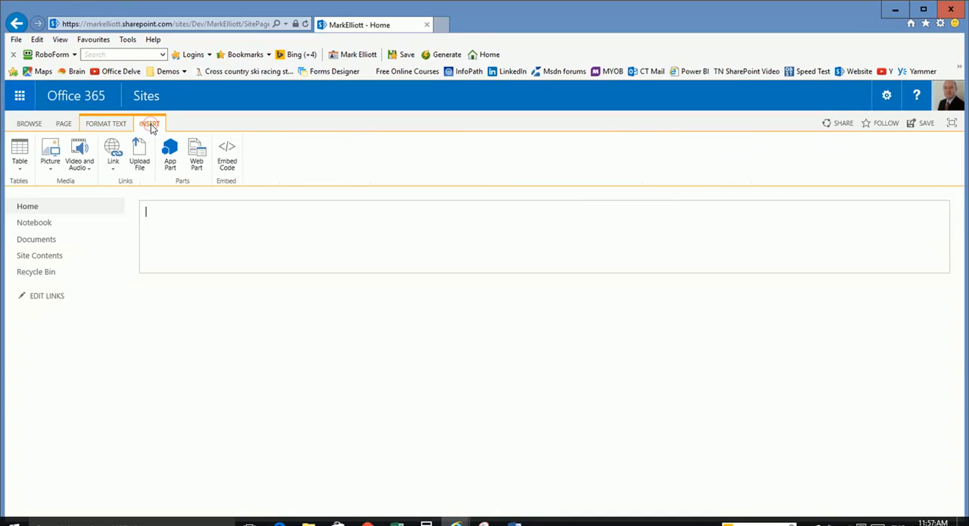
left_click(200, 157)
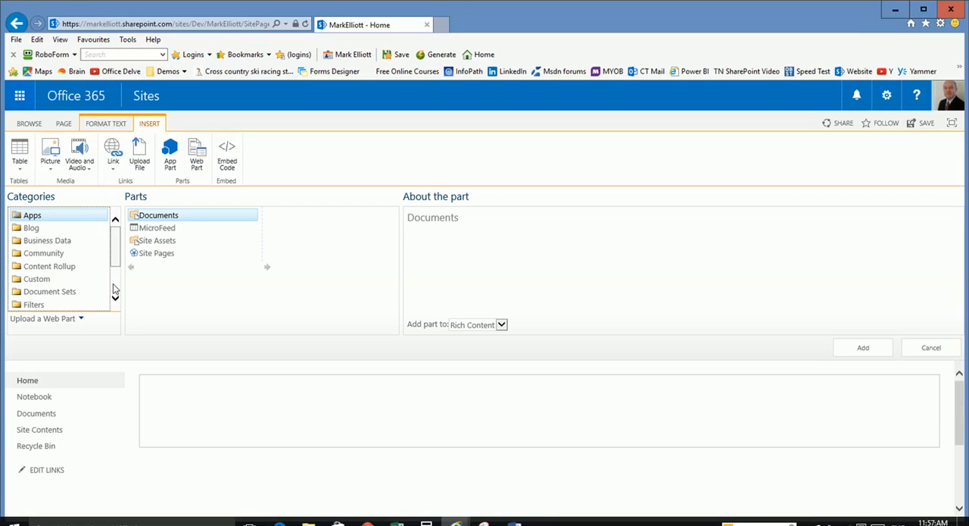
left_click(44, 241)
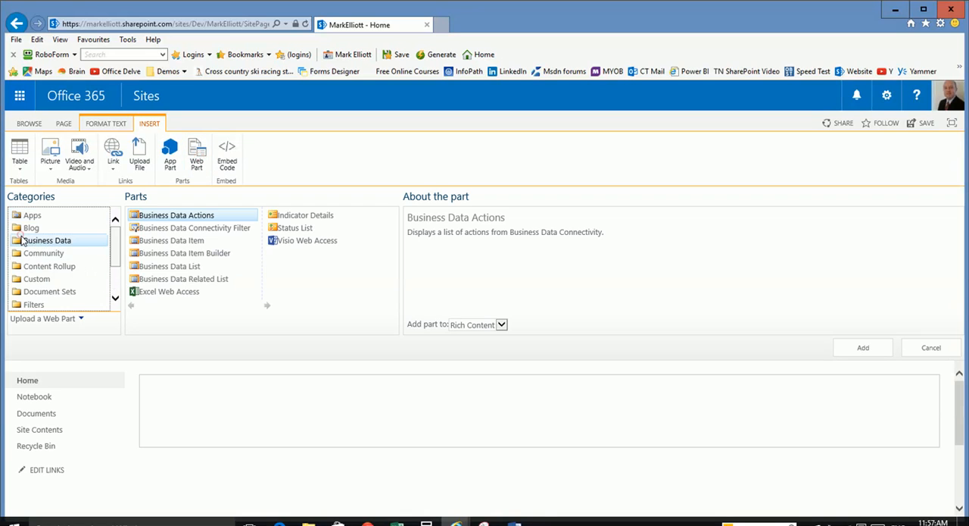
left_click(162, 293)
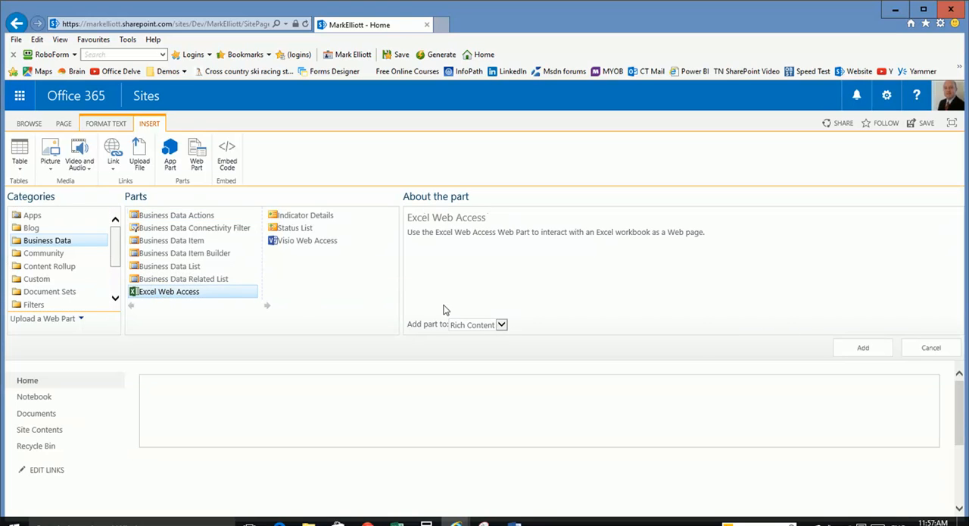
left_click(862, 347)
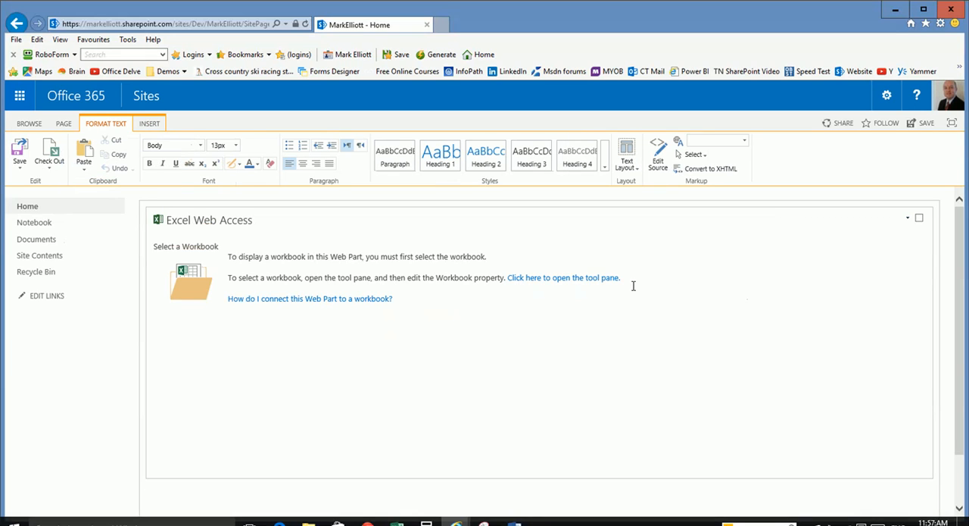
- Connect the web part to the workbook E839 Pivot Tables_7.xlsx from the Documents library and confirm its settings
left_click(564, 278)
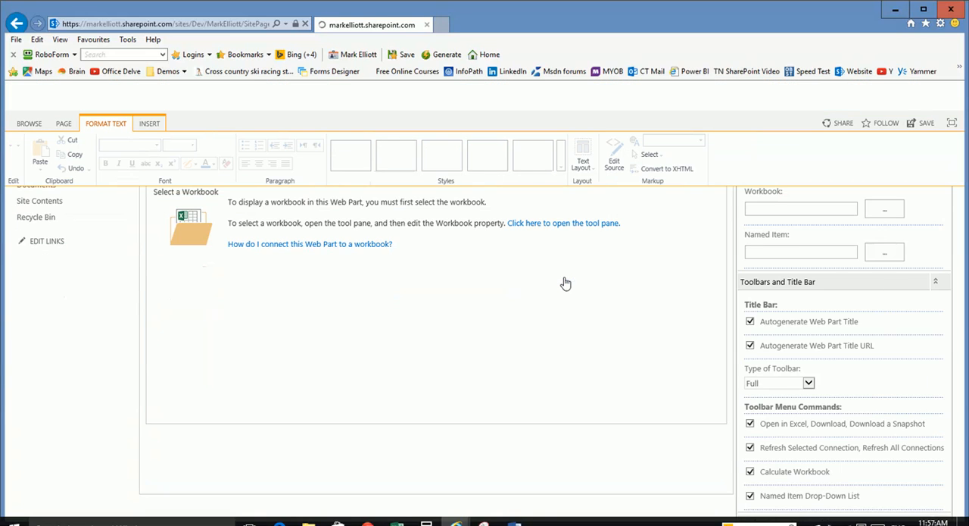
left_click(875, 264)
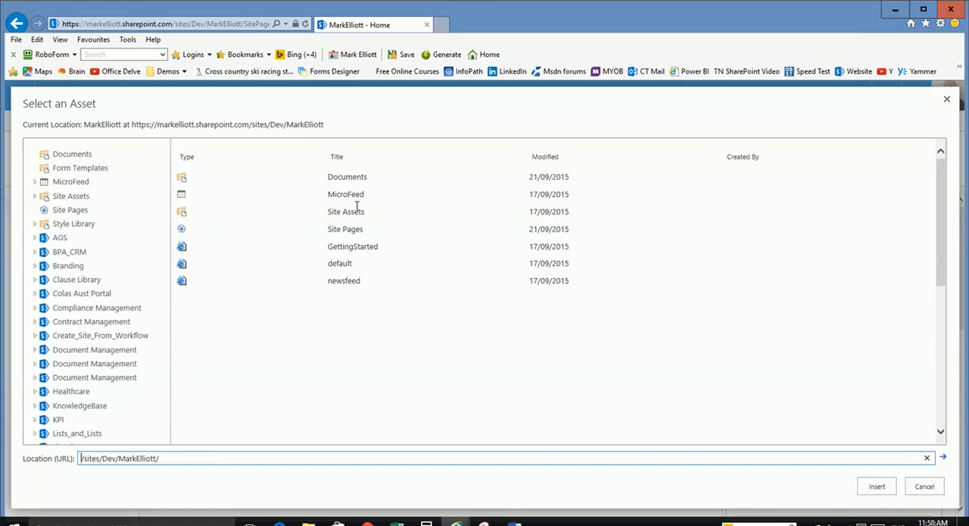
left_click(341, 177)
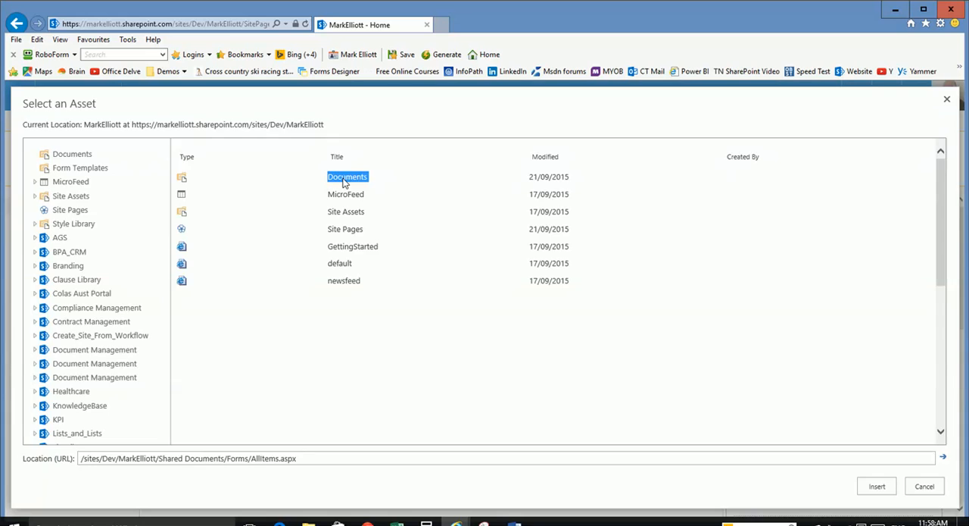
double_click(343, 179)
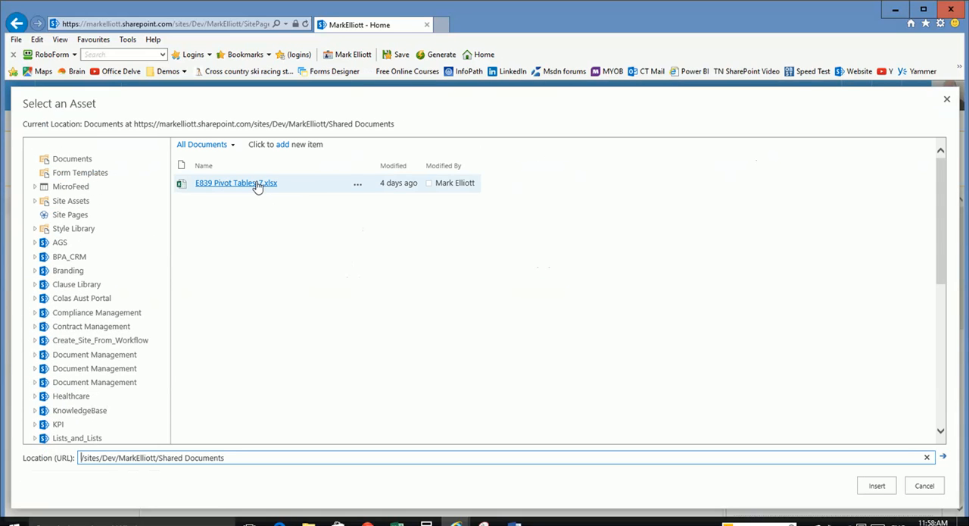
left_click(257, 187)
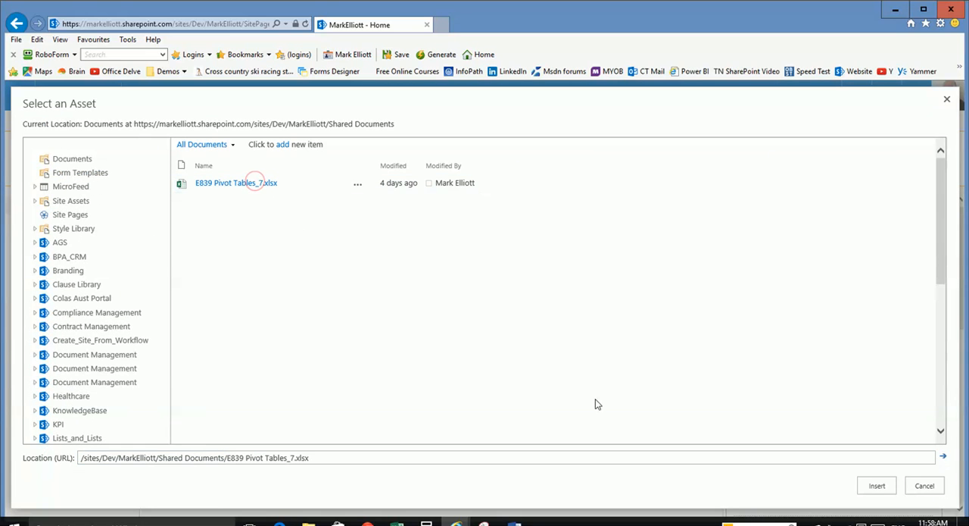
left_click(877, 486)
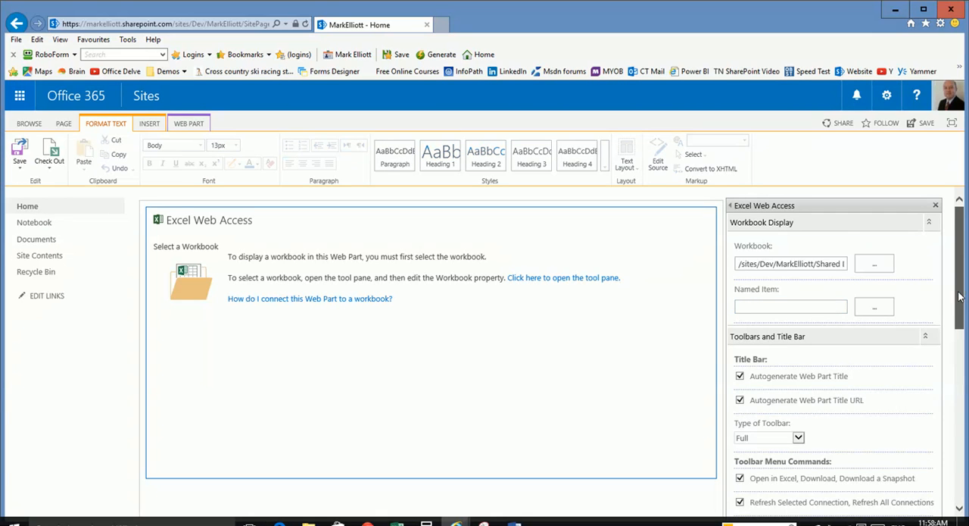
left_click_drag(960, 295, 958, 488)
left_click(790, 490)
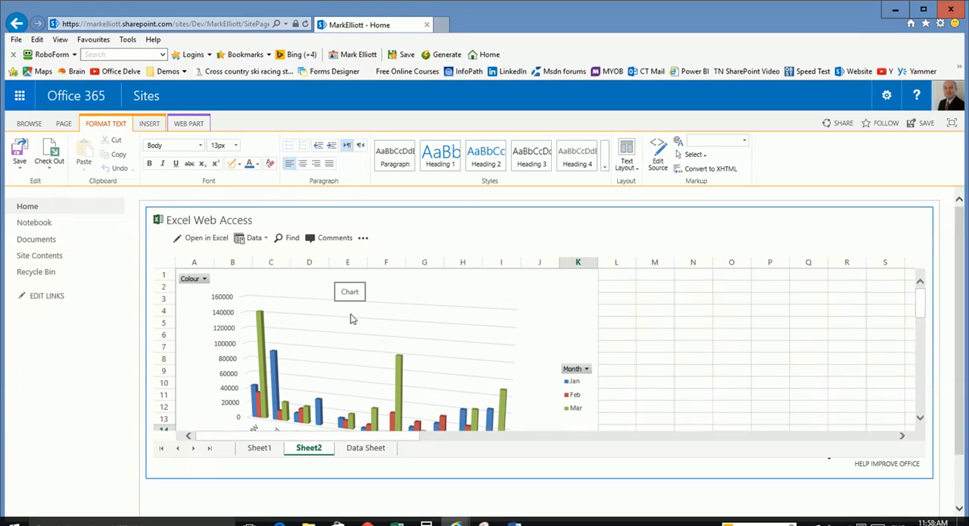
- Examine the embedded workbook's pivot table on Sheet1, source records on Data Sheet and chart on Sheet2
left_click(259, 448)
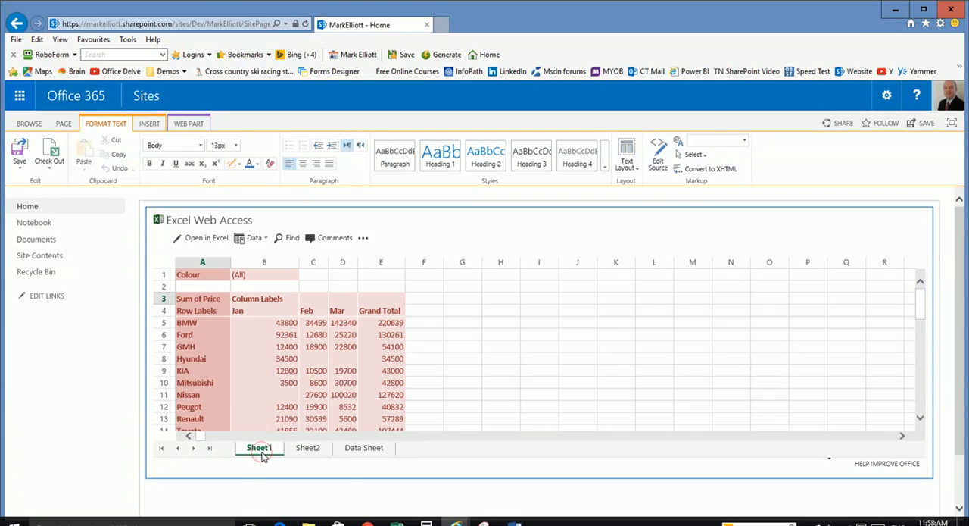
left_click(238, 348)
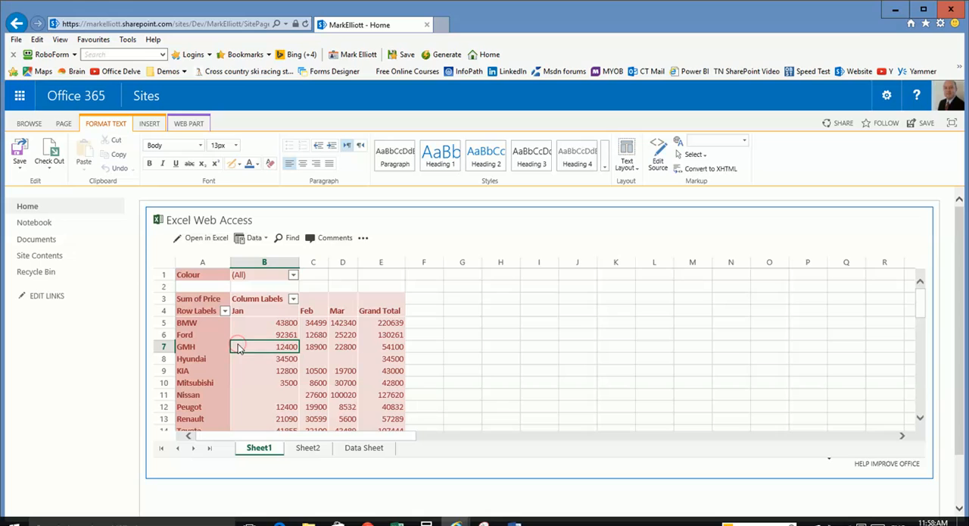
left_click(318, 347)
left_click(345, 347)
left_click(393, 346)
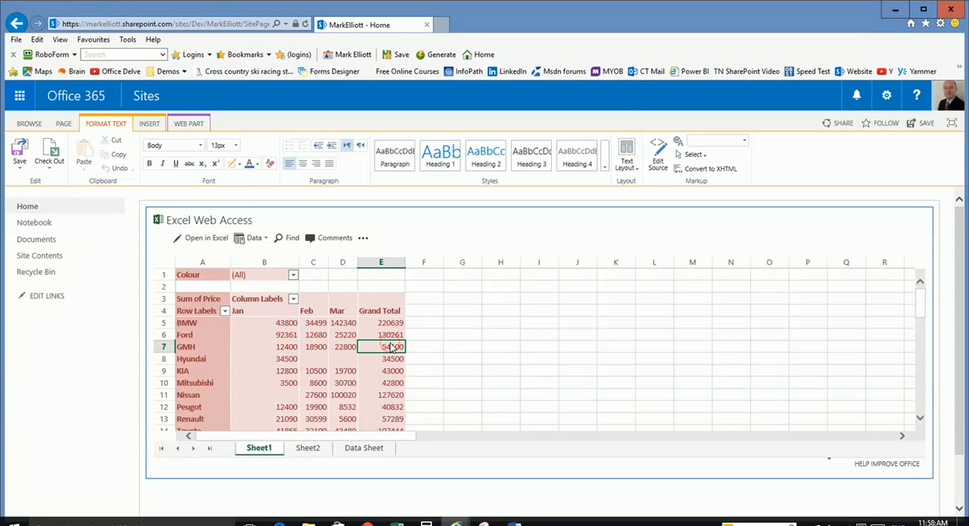
left_click(387, 322)
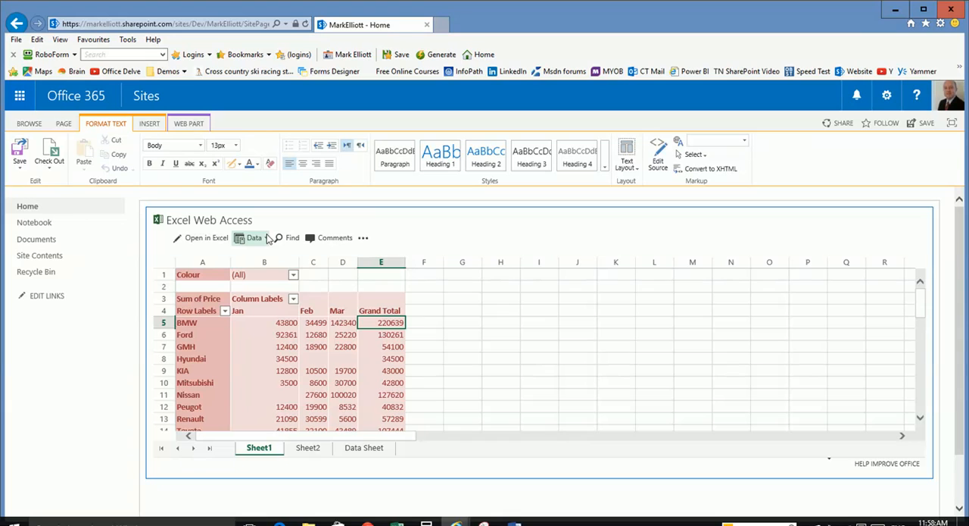
left_click(271, 335)
left_click(276, 360)
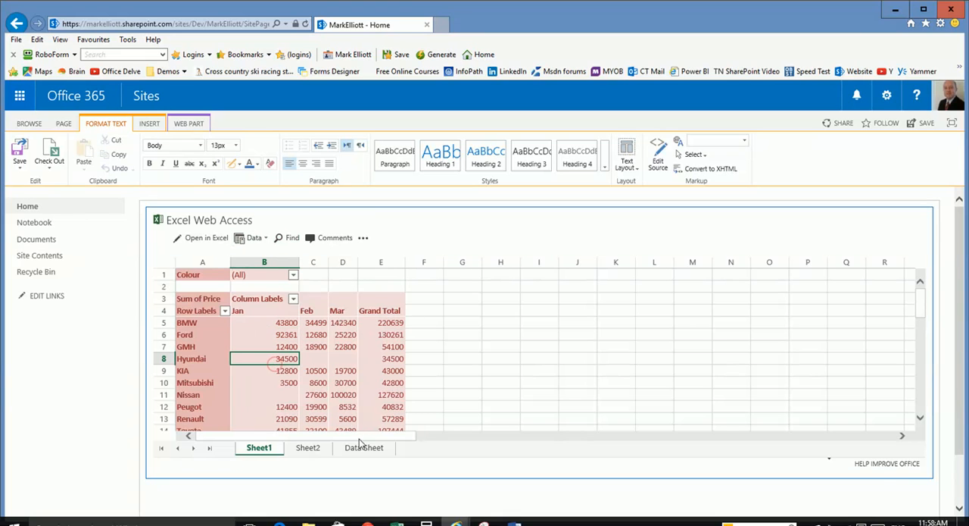
left_click(362, 447)
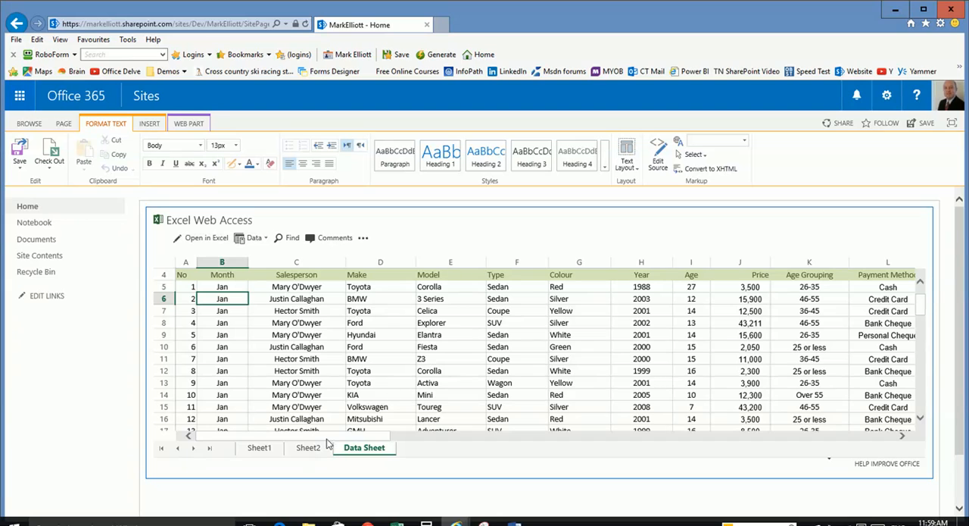
left_click(303, 449)
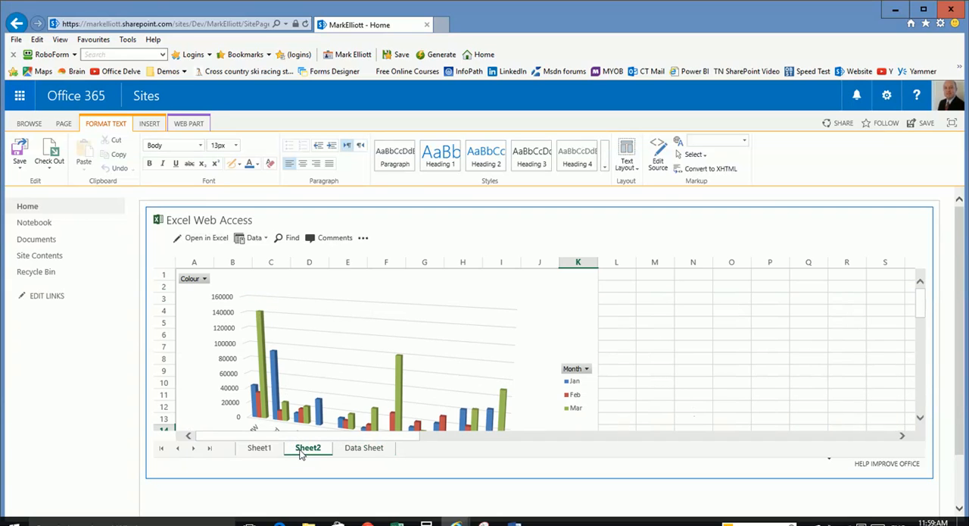
left_click(256, 447)
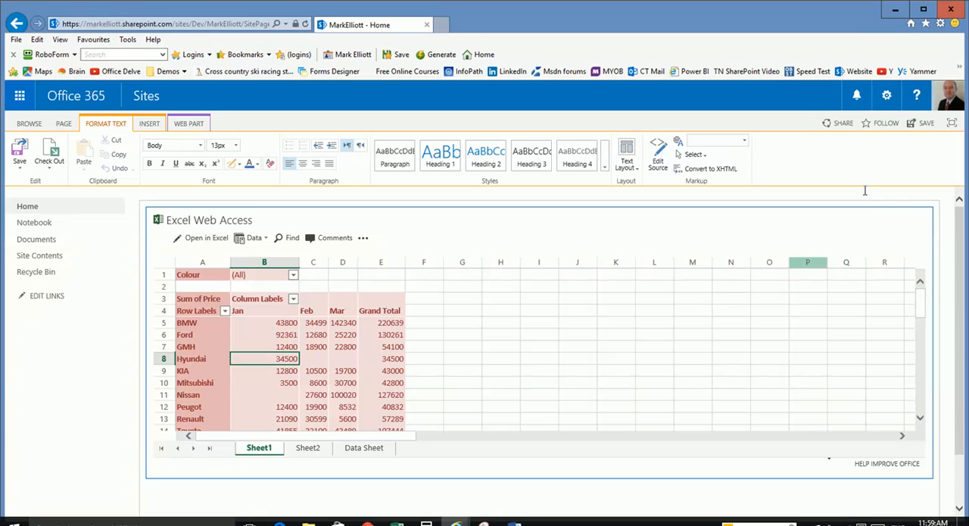
- Edit the Excel Web Access web part to display only the named item Chart1 and apply the change
left_click(907, 218)
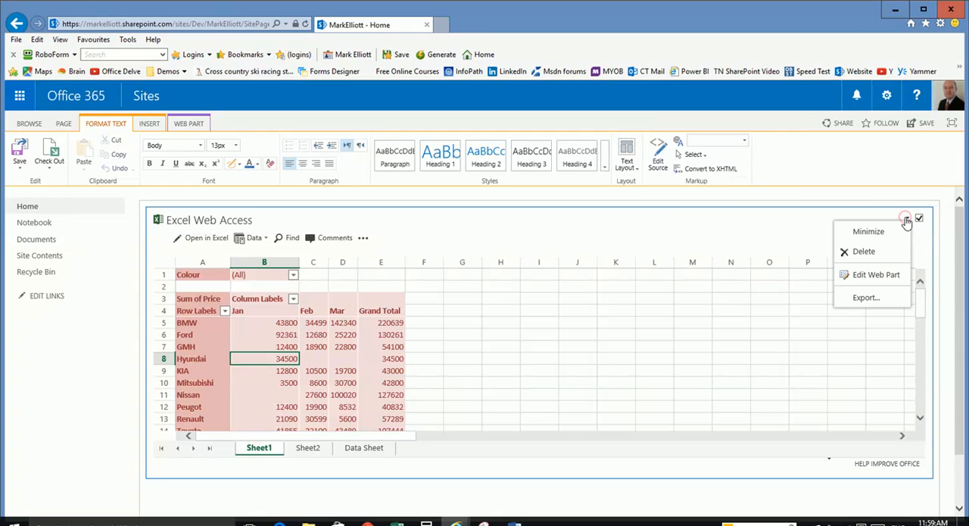
left_click(875, 275)
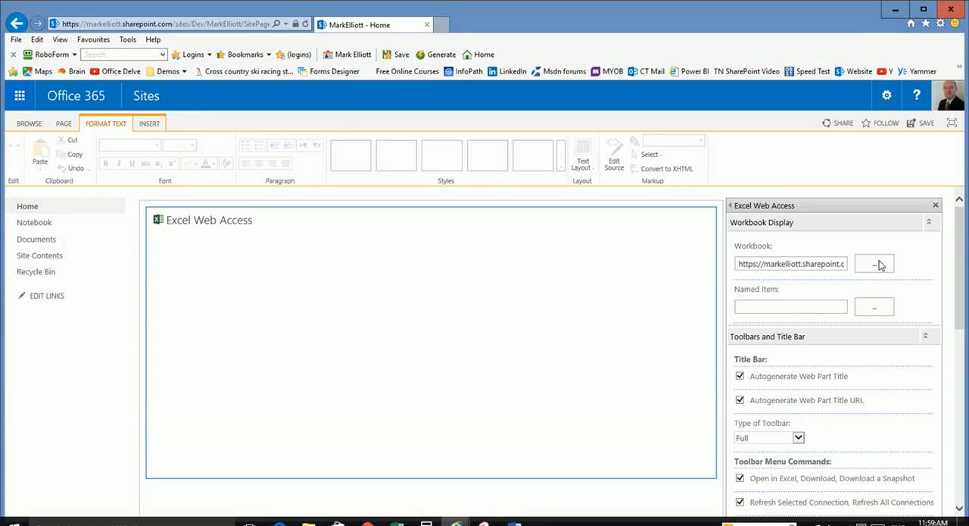
left_click(798, 305)
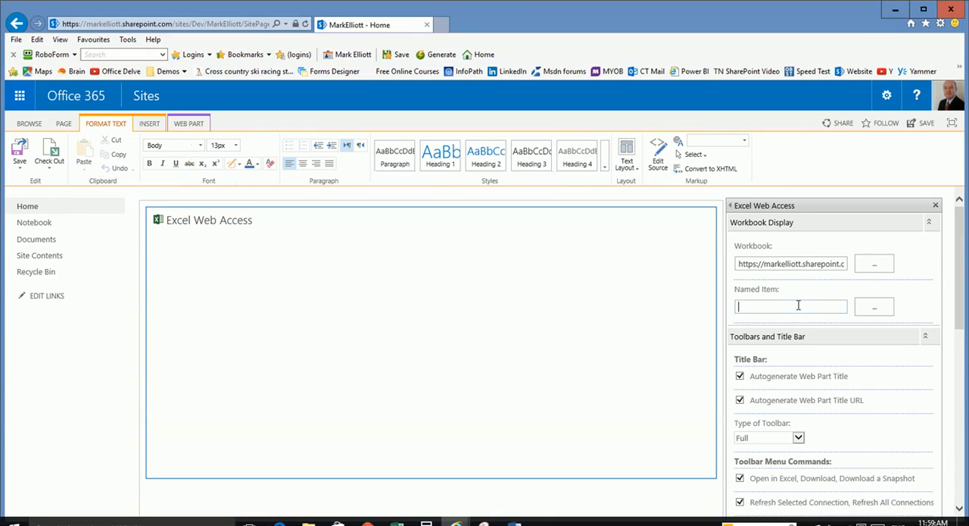
type("Chart")
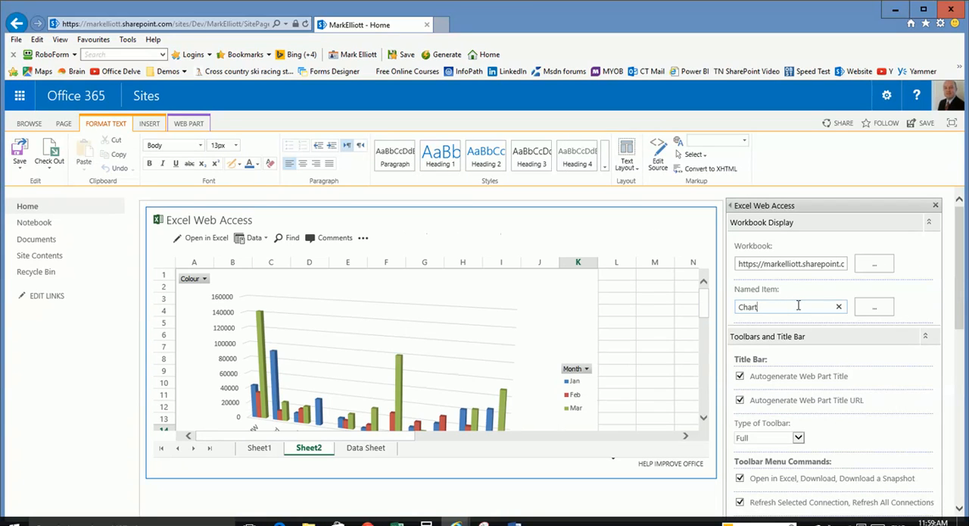
type("1")
scroll(833, 378, "down", 8)
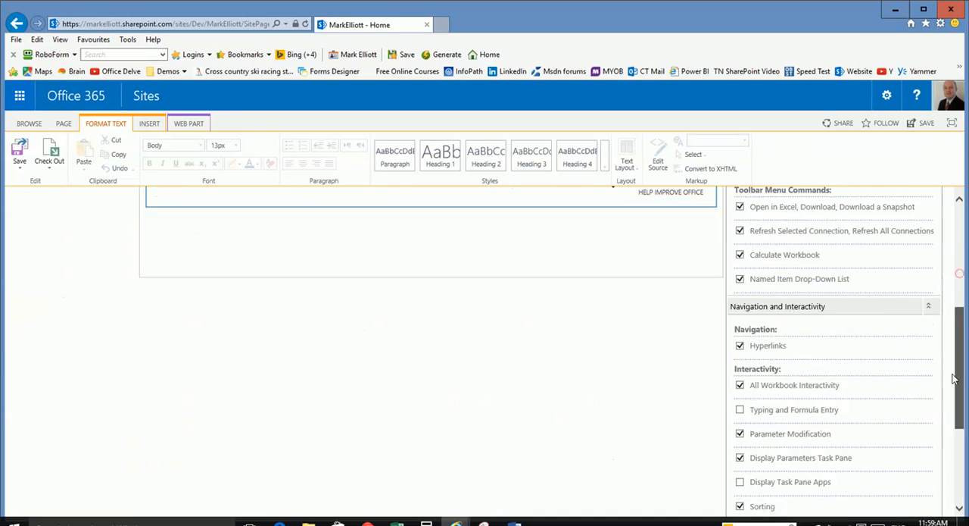
left_click(878, 488)
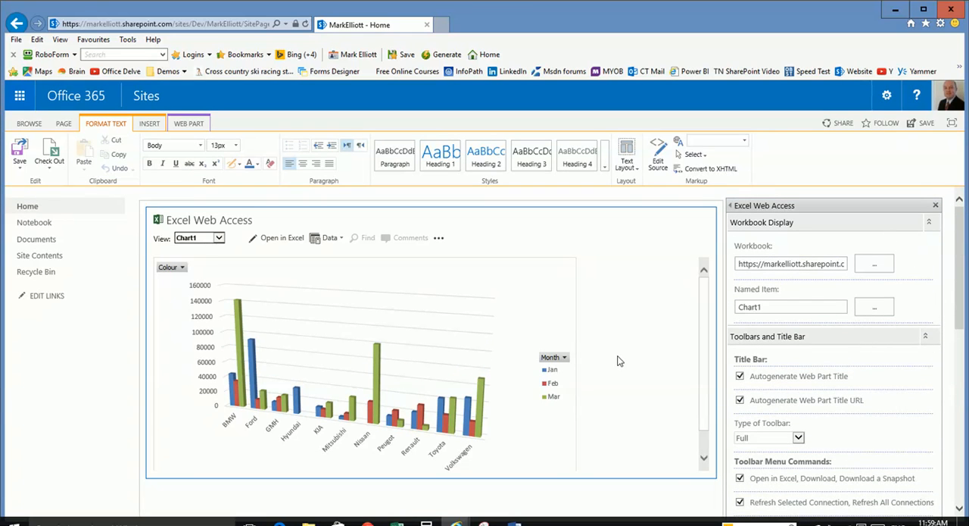
- Set the Excel Web Access web part's type of toolbar to None and apply the change
mouse_move(705, 338)
left_mouse_down()
mouse_move(694, 384)
mouse_move(703, 320)
left_mouse_up()
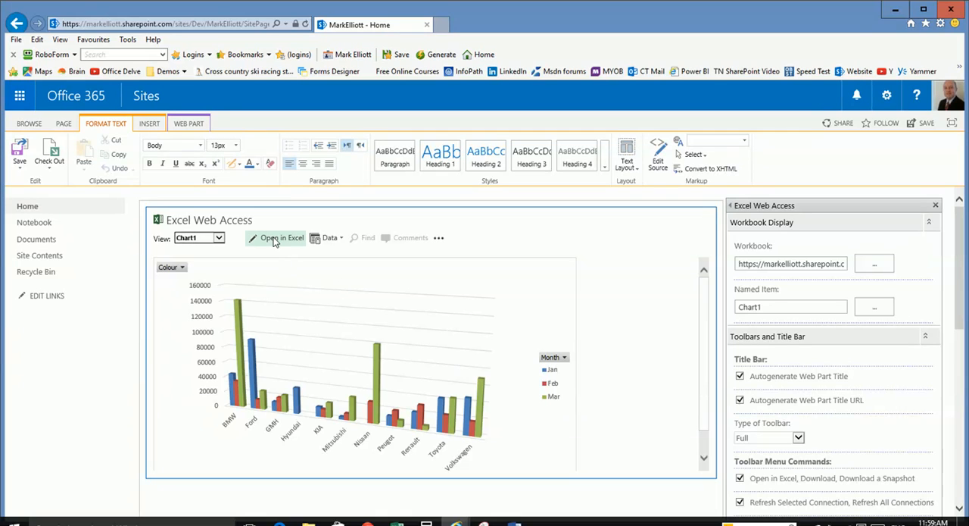
left_click(218, 238)
left_click(233, 248)
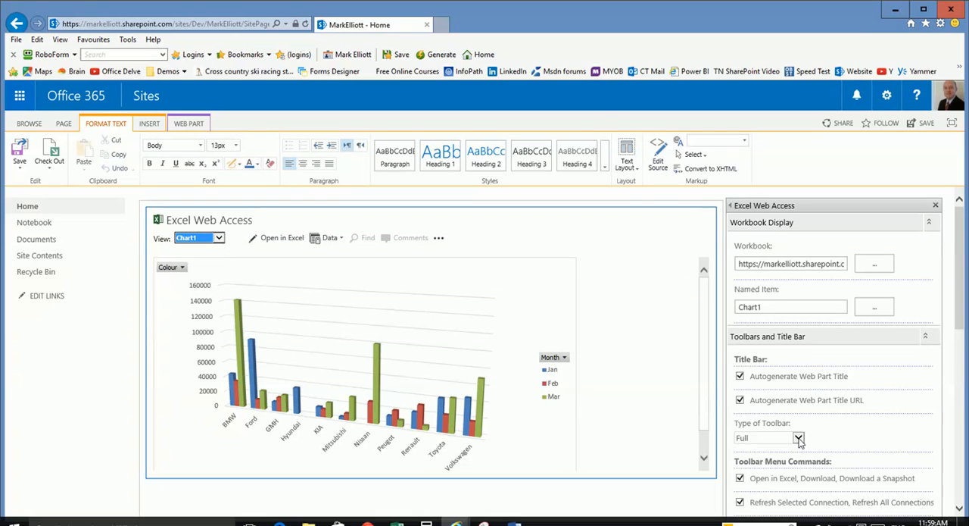
left_click(799, 439)
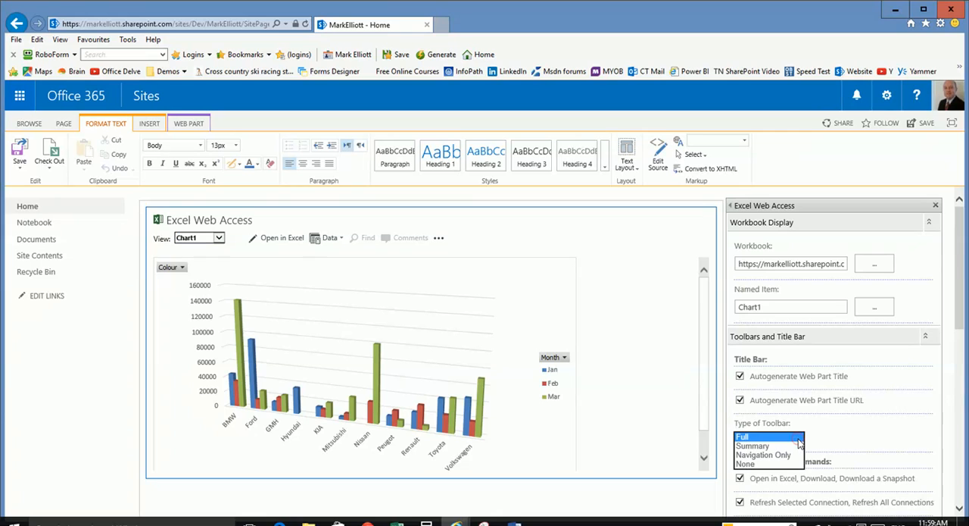
left_click(736, 468)
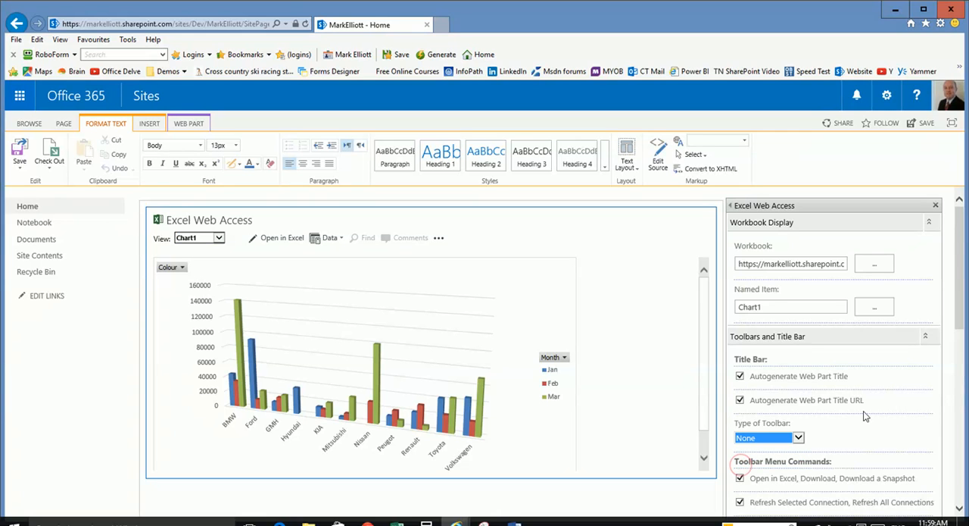
left_click_drag(960, 290, 954, 371)
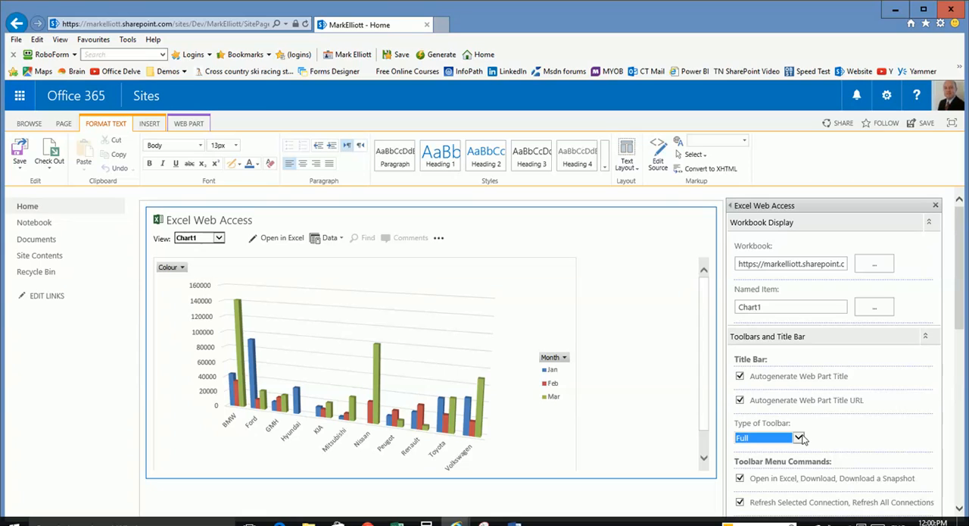
left_click(799, 437)
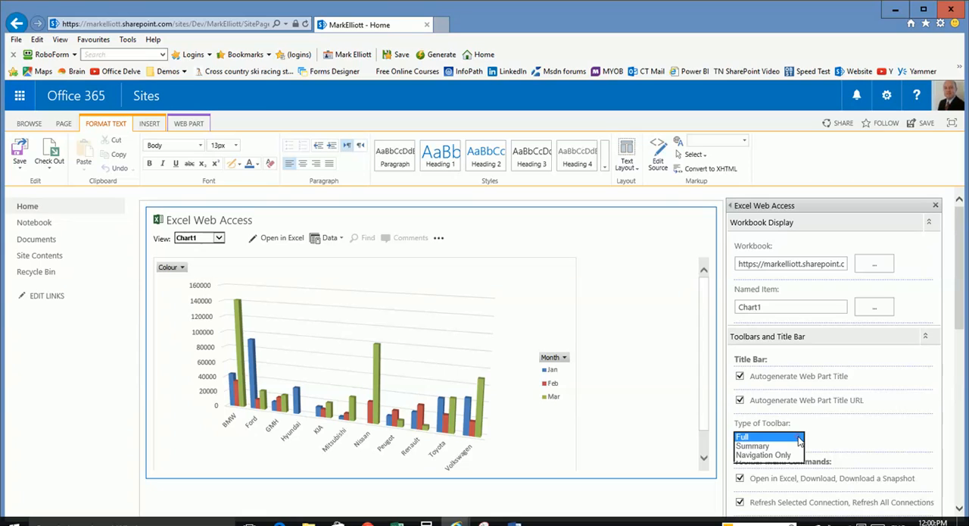
left_click(757, 465)
scroll(939, 476, "down", 10)
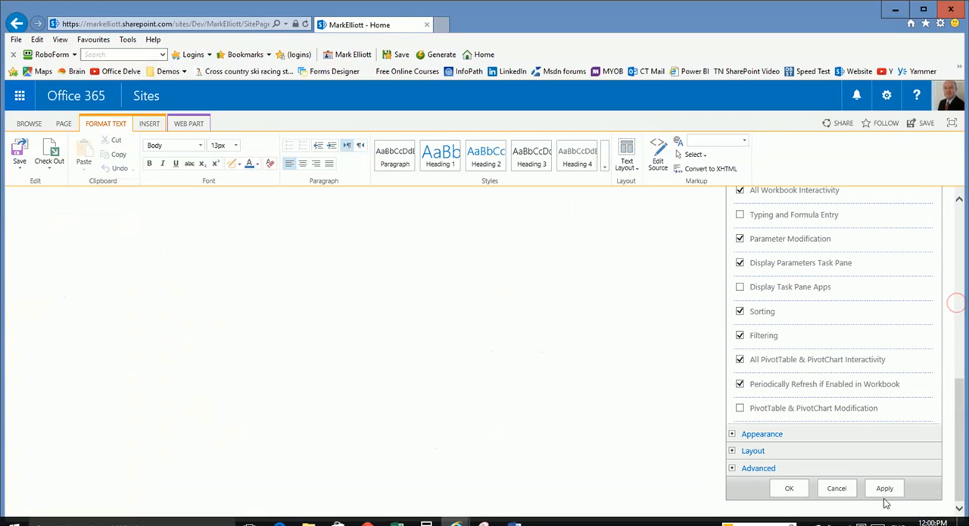
left_click(878, 488)
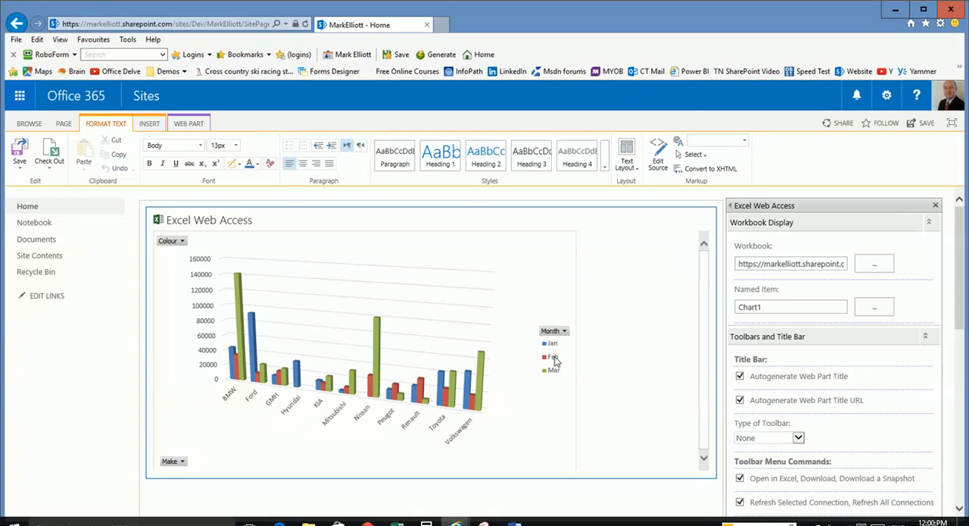
- Enable PivotTable & PivotChart Modification in the web part's interactivity settings and apply the change
scroll(640, 362, "down", 1)
scroll(640, 361, "down", 10)
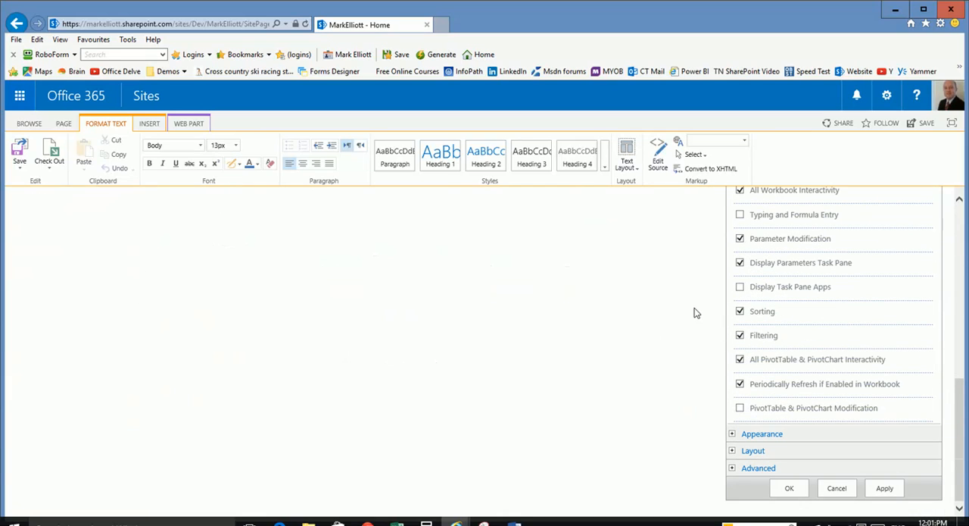
left_click(740, 408)
left_click(885, 488)
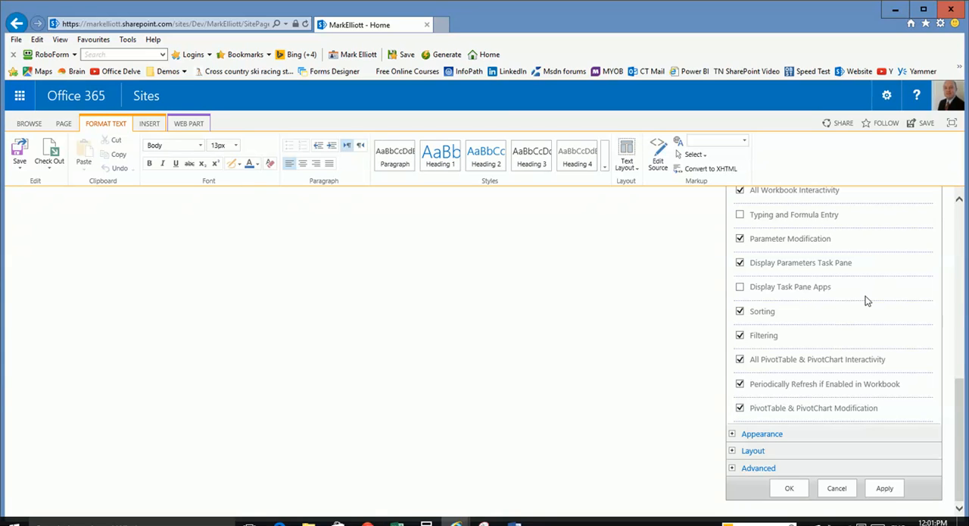
- Collapse and re-expand the field pane beside the chart to check its PivotChart field options
left_click(959, 218)
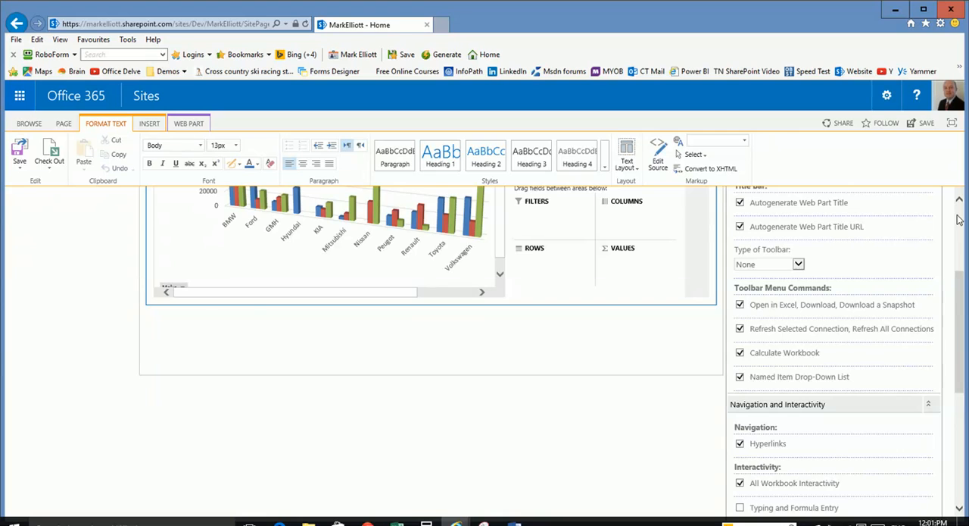
left_click(959, 219)
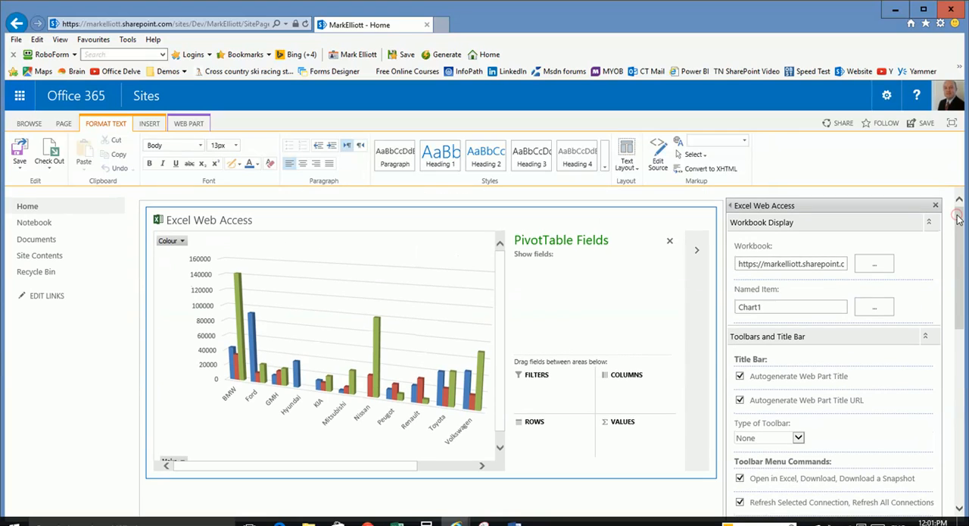
left_click(696, 251)
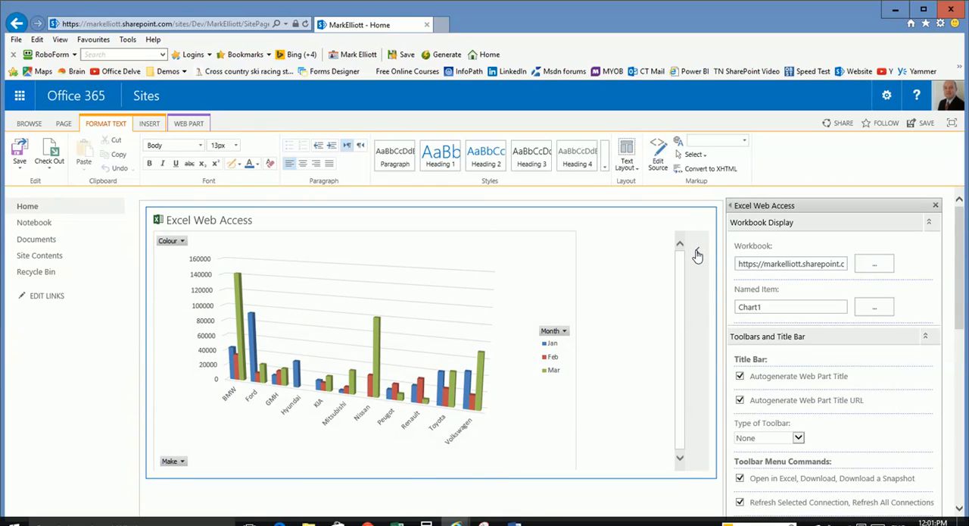
left_click(697, 252)
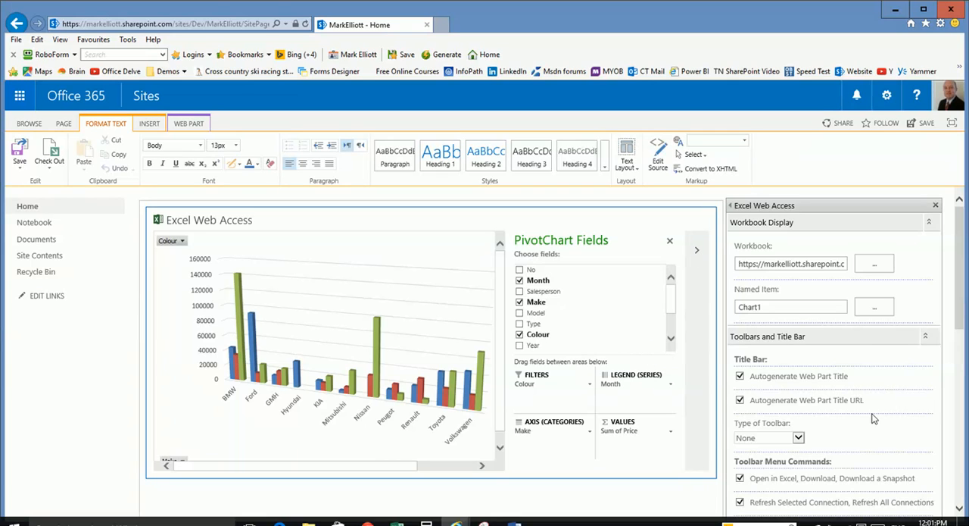
- Confirm the web part settings and show the PivotChart Fields pane beside the chart
scroll(875, 418, "down", 10)
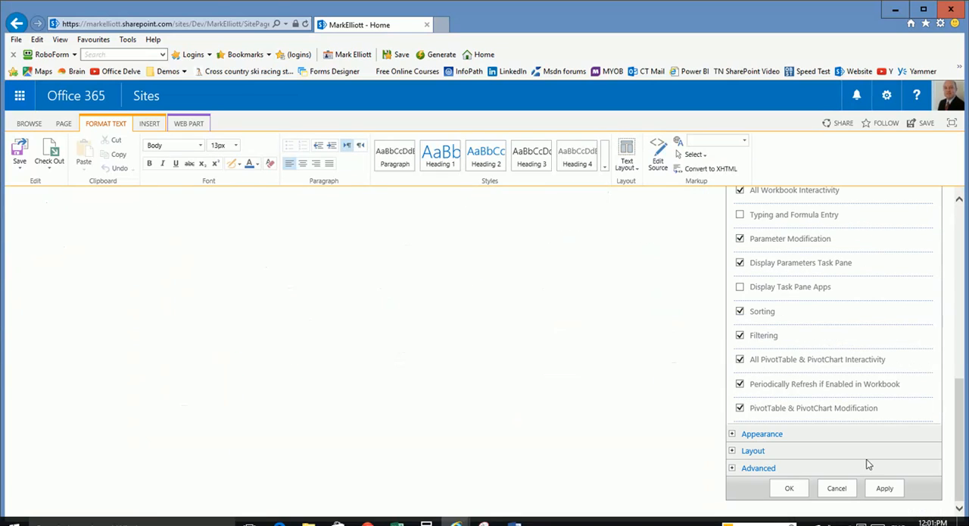
left_click(788, 488)
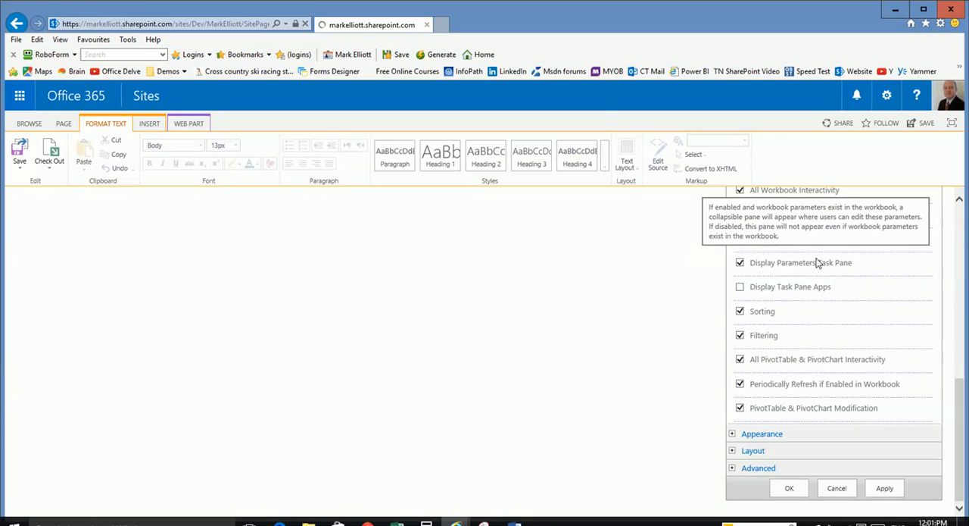
left_click(913, 253)
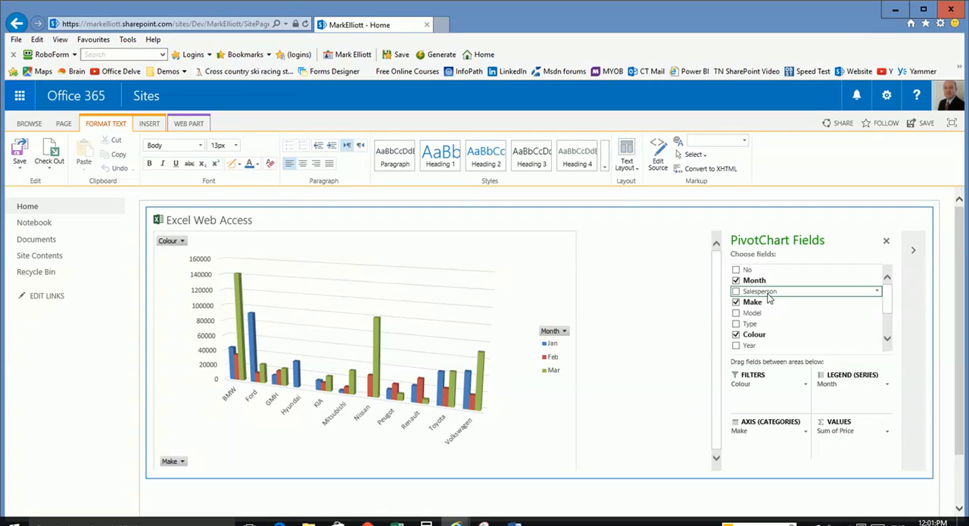
- Replace Make with Salesperson in the chart's axis categories, and replace Salesperson with Colour from the filters
left_click(739, 292)
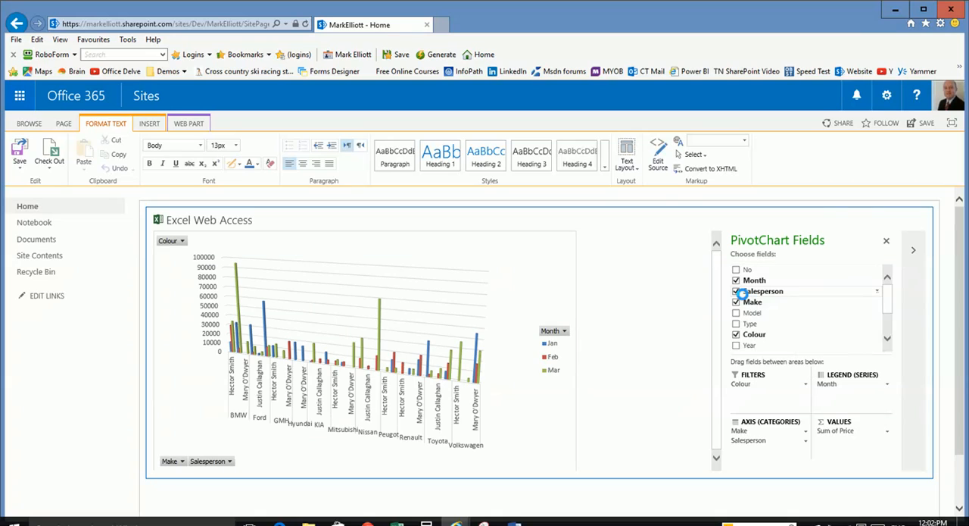
left_click(736, 301)
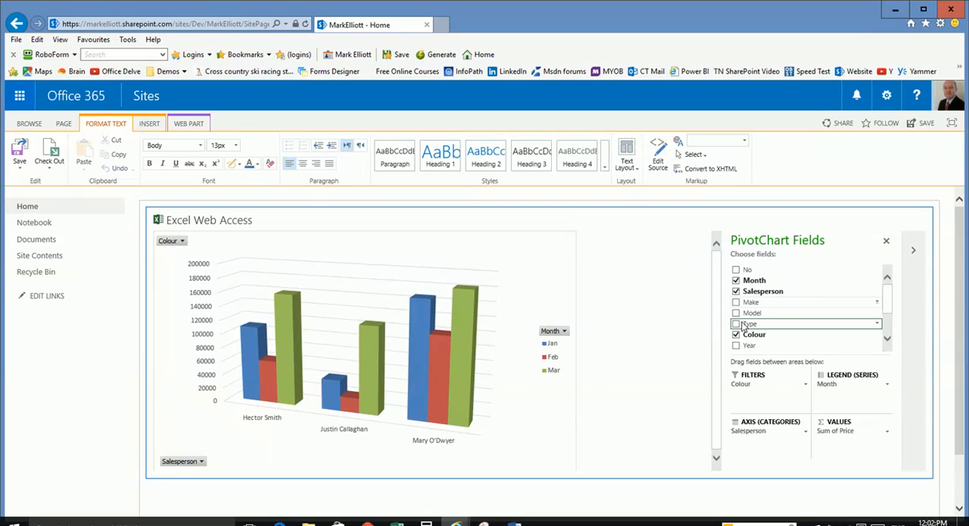
left_click(738, 291)
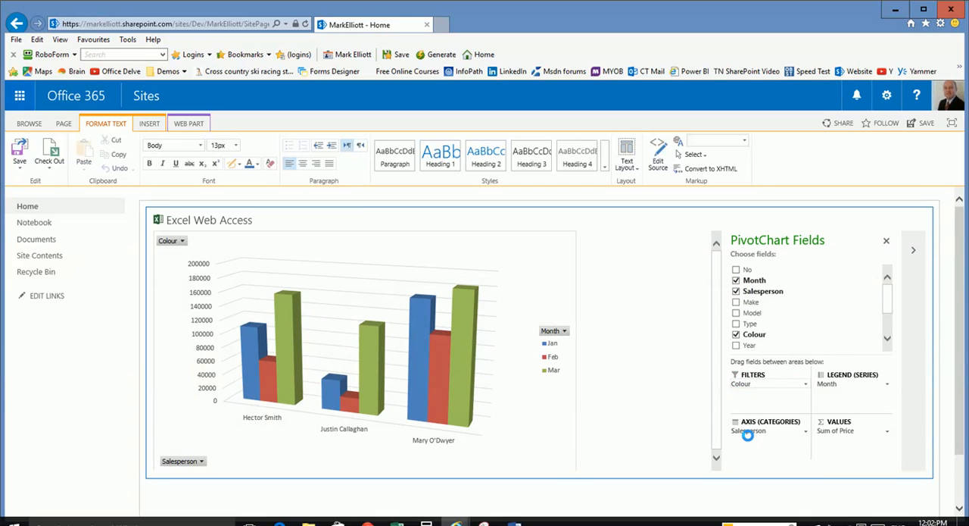
left_click(736, 292)
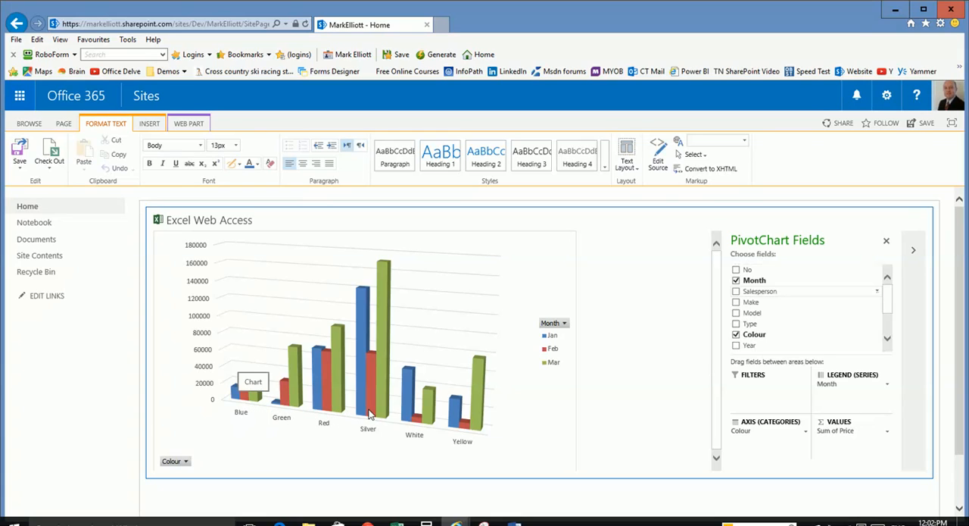
- Replace Colour with the Make and Model fields in the chart's axis categories
left_click(736, 302)
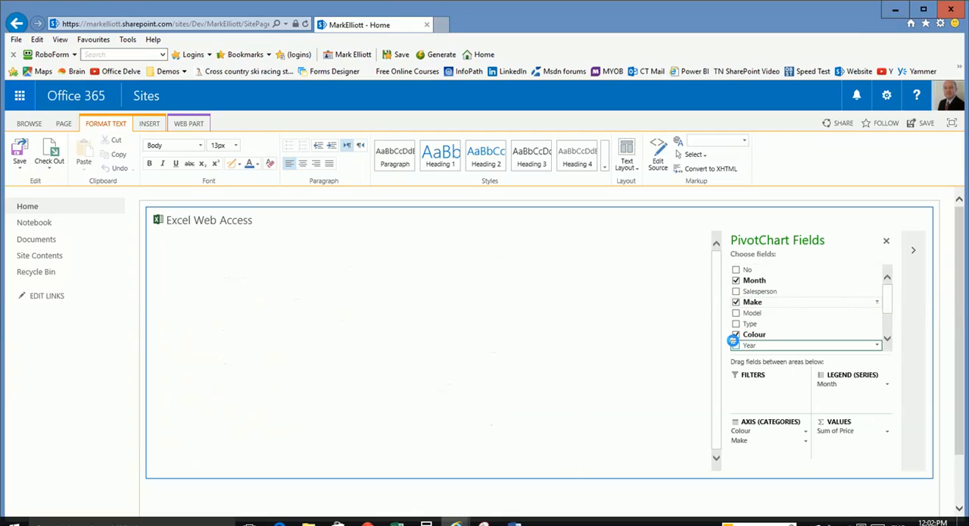
left_click(736, 334)
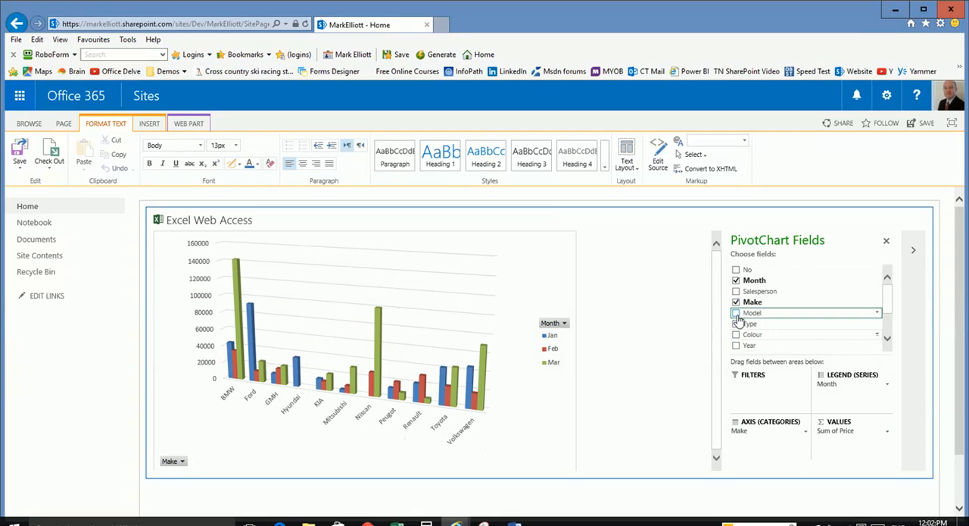
left_click(736, 313)
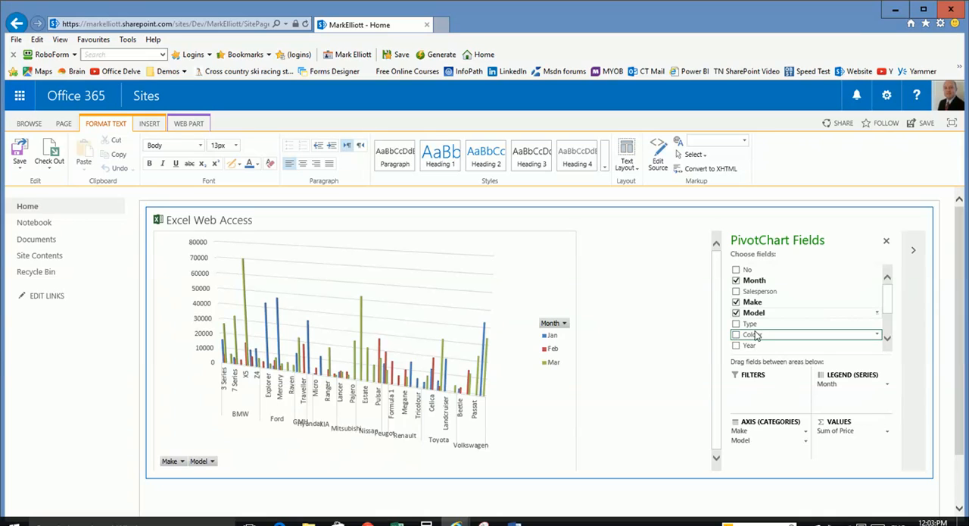
- Add Colour to the chart's axis categories and remove the Model field from them
left_click_drag(756, 334, 746, 463)
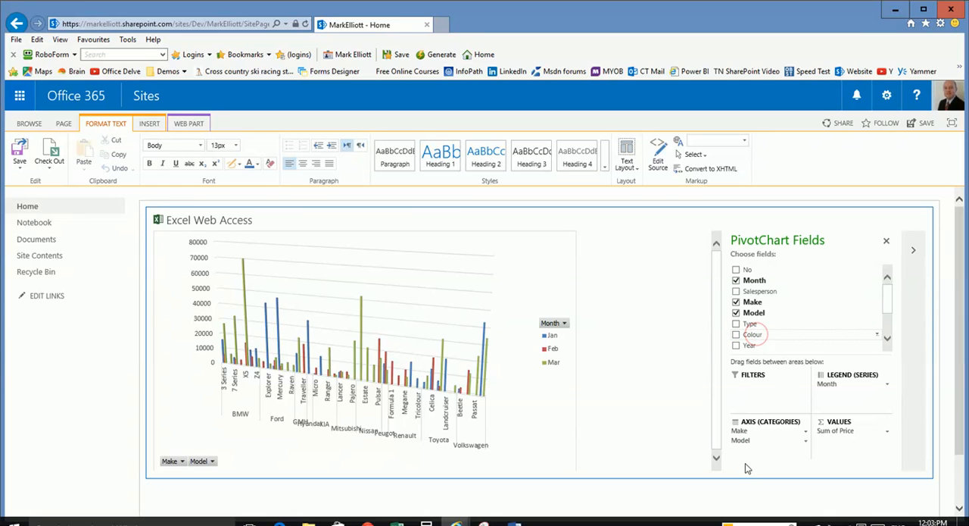
left_click_drag(757, 339, 746, 451)
left_click(806, 441)
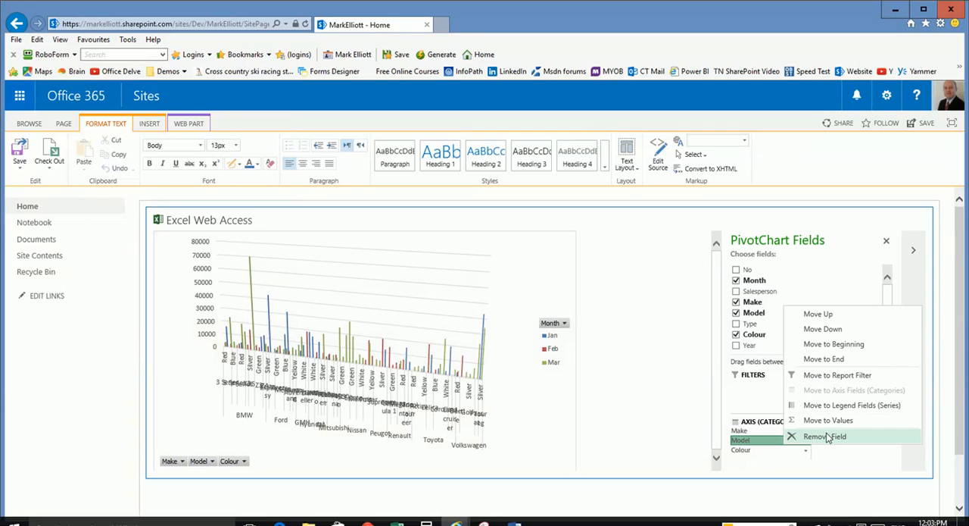
left_click(812, 438)
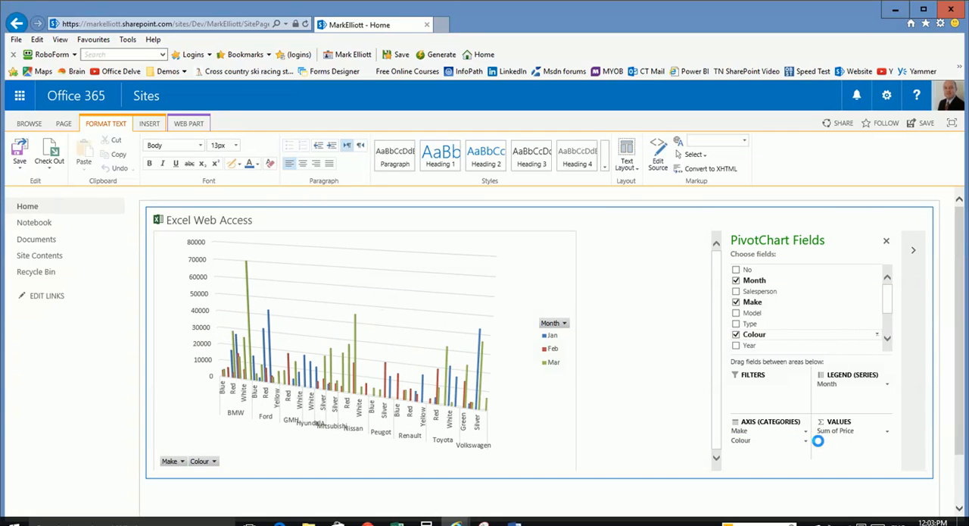
- Add the No field to the chart's values and remove Sum of Price from them
left_click(887, 322)
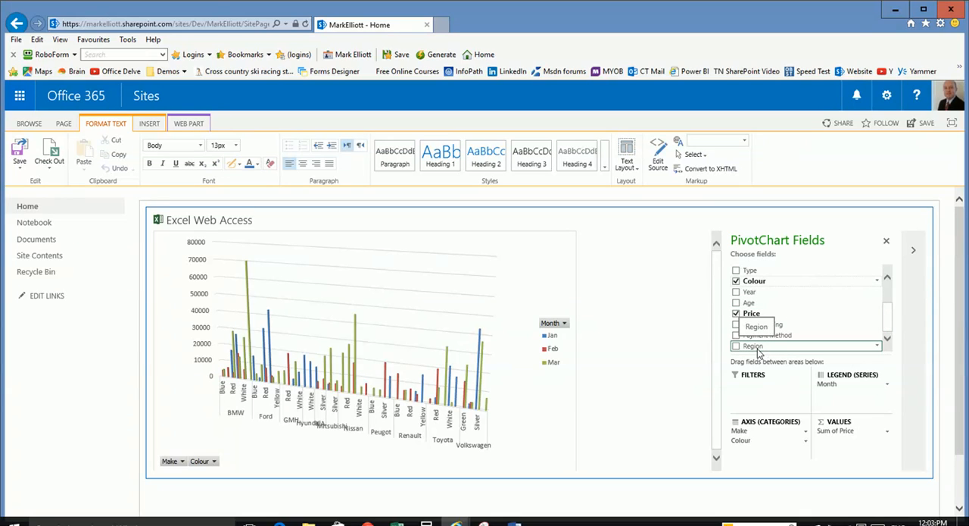
scroll(748, 273, "up", 2)
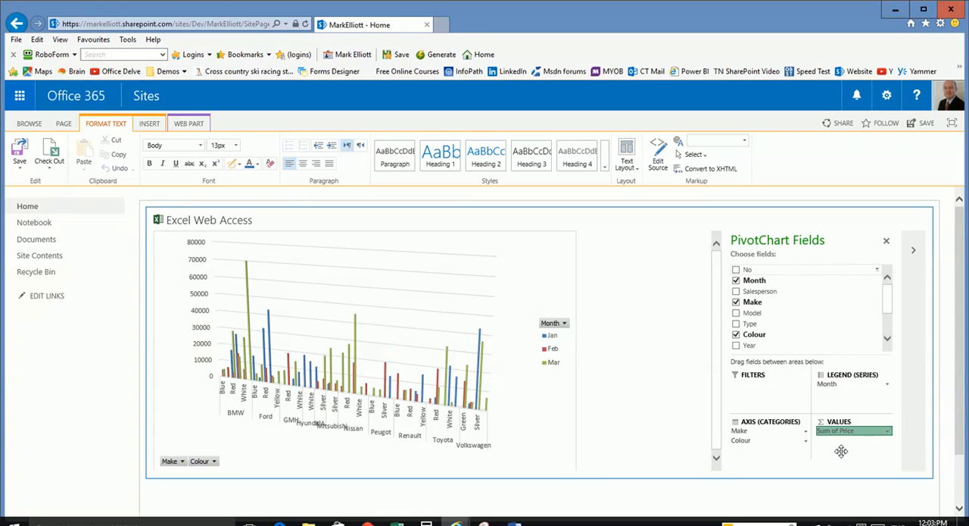
left_click_drag(841, 451, 848, 444)
left_click(856, 431)
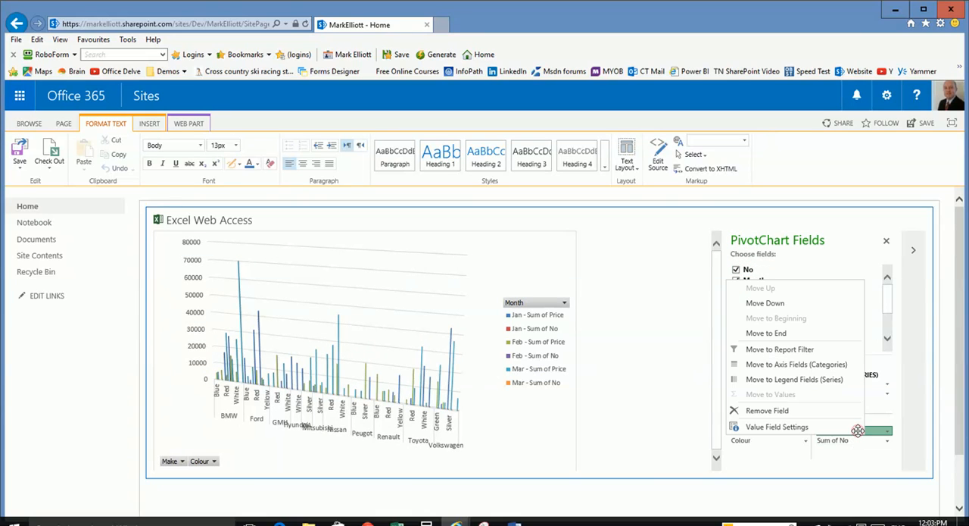
left_click(792, 412)
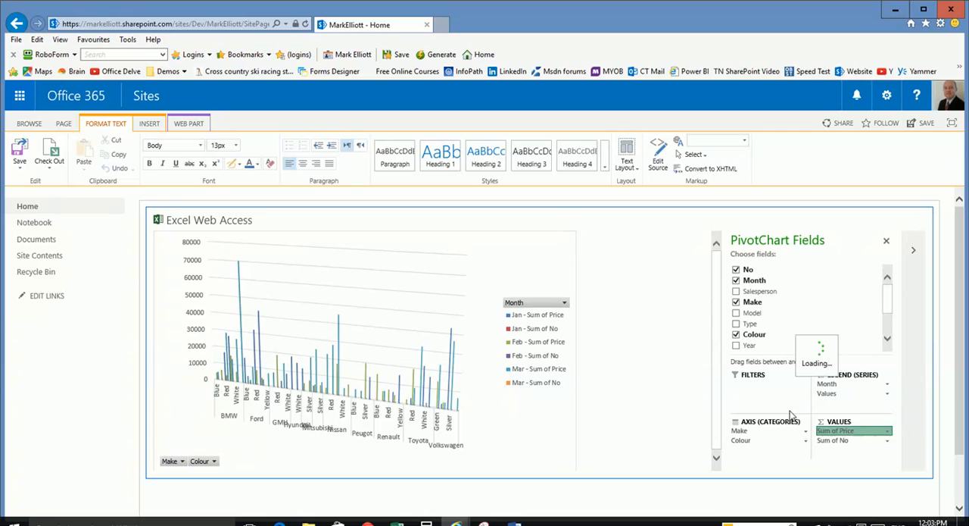